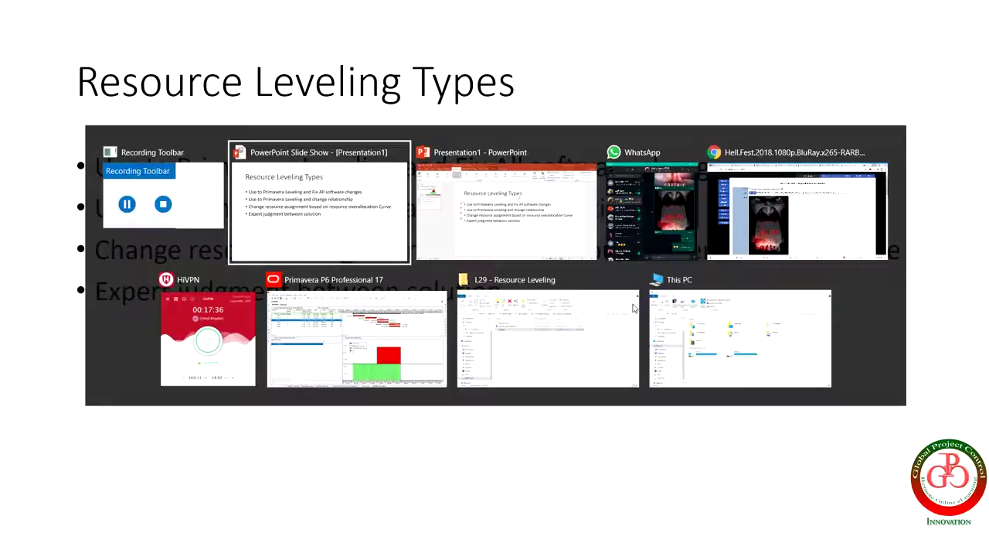
- Switch from the slide show back to the Primavera P6 Resource Leveling Template schedule
{"action": "key", "text": "alt+Tab"}
{"action": "key", "text": "alt+Tab"}
{"action": "key", "text": "alt+Tab"}
{"action": "key", "text": "alt+Tab"}
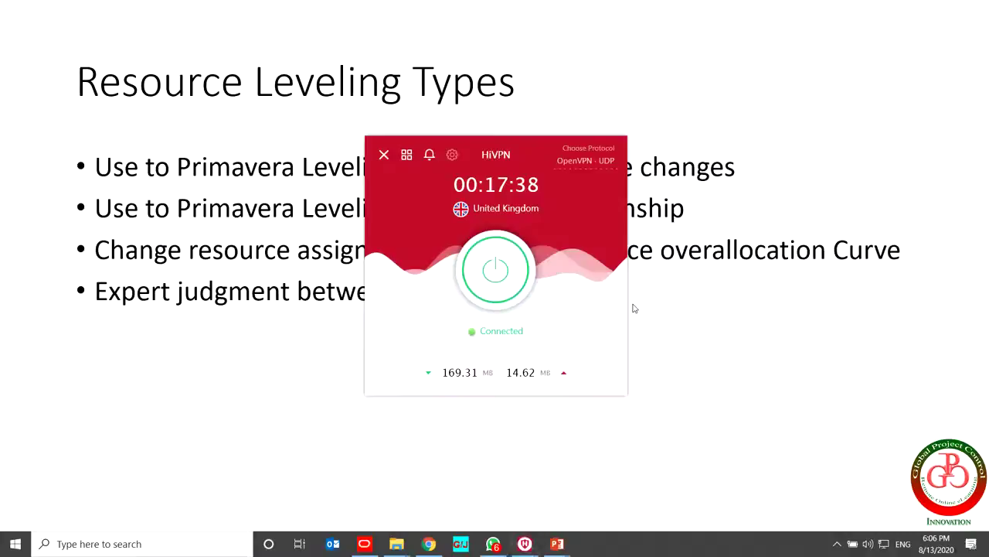
{"action": "key", "text": "alt+Tab"}
{"action": "key", "text": "alt+Tab"}
{"action": "key", "text": "alt+Tab"}
{"action": "key", "text": "alt+Tab"}
{"action": "key", "text": "alt+Tab"}
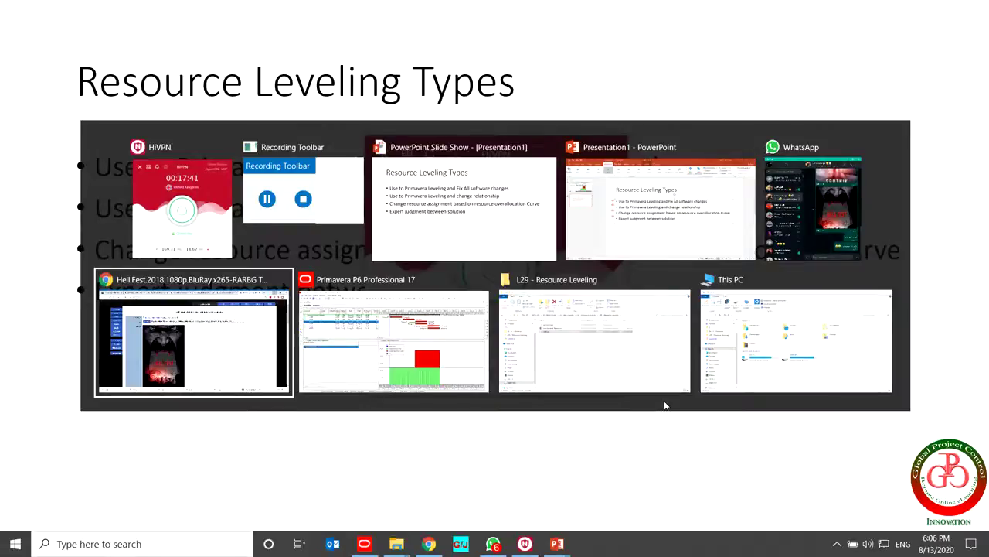
{"action": "key", "text": "alt+Tab"}
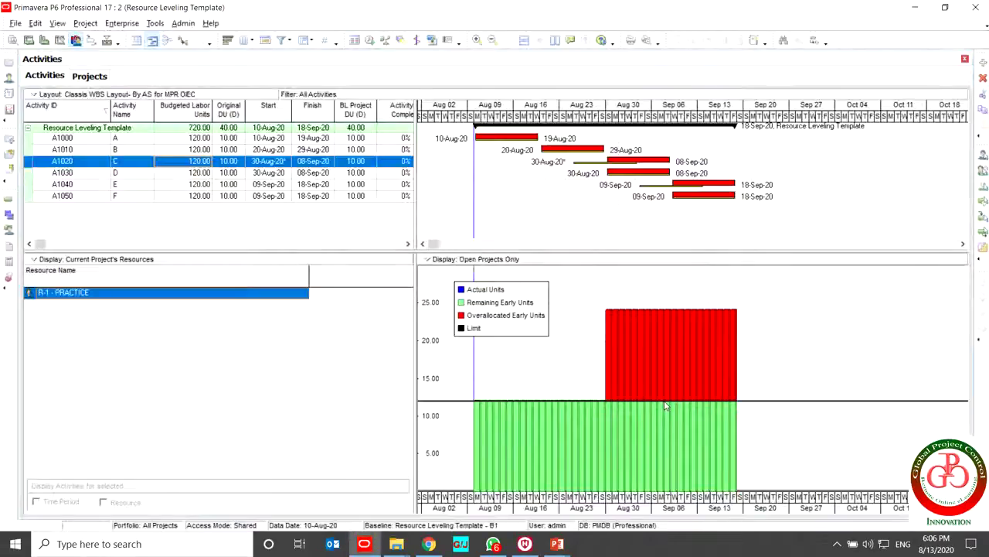
- Move the histogram legend to the upper right and show A1020's details with its Start On or After constraint
{"action": "left_click_drag", "start_coordinate": [515, 309], "coordinate": [867, 317]}
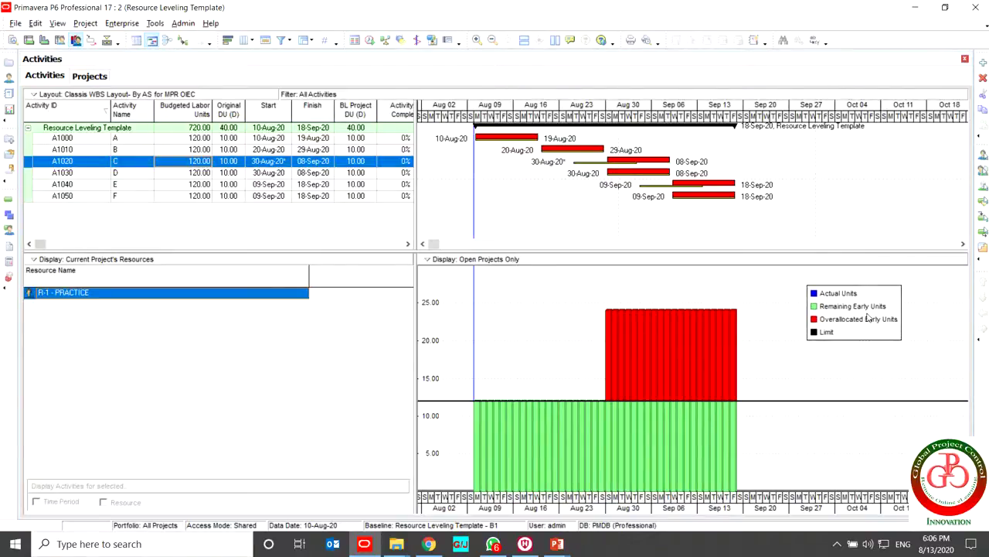
{"action": "left_click", "coordinate": [281, 163]}
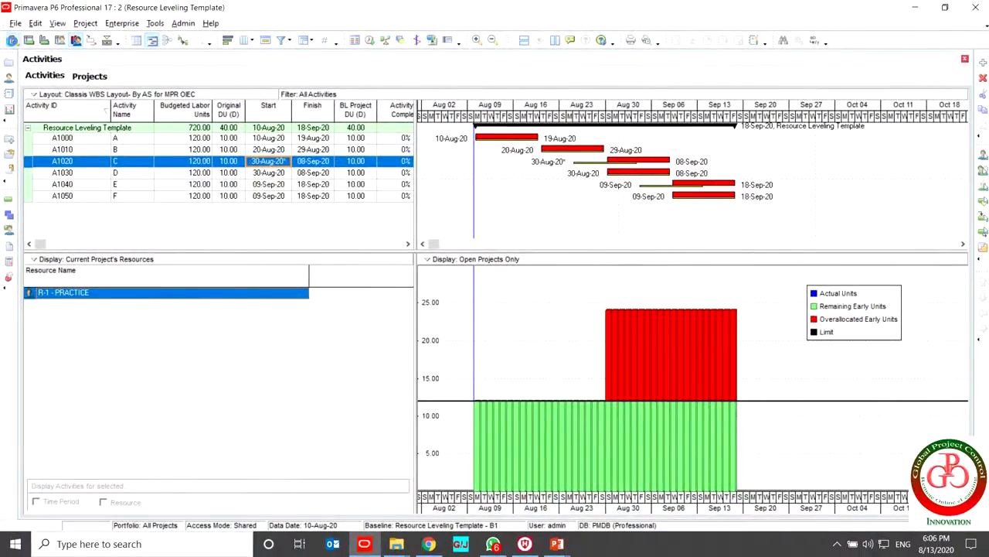
{"action": "left_click", "coordinate": [12, 41]}
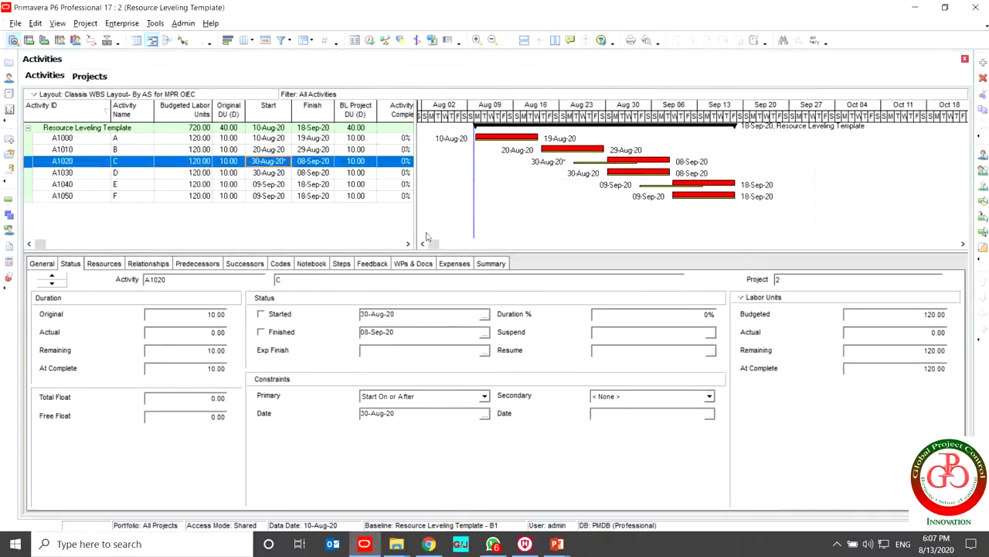
- Remove activity A1020's Start On or After primary constraint
{"action": "left_click", "coordinate": [149, 264]}
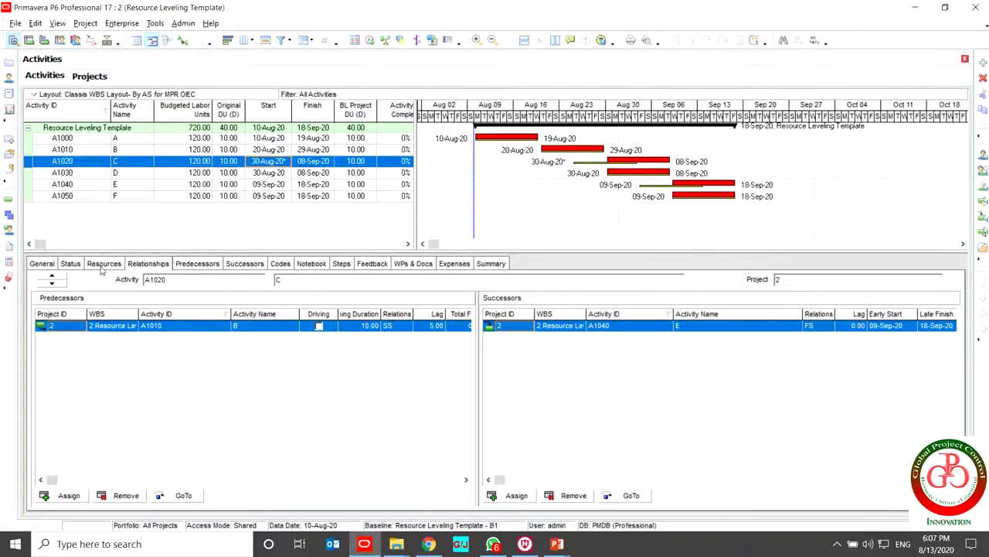
{"action": "left_click", "coordinate": [73, 265]}
{"action": "left_click", "coordinate": [404, 395]}
{"action": "scroll", "coordinate": [404, 396], "scroll_direction": "up", "scroll_amount": 1}
{"action": "left_click", "coordinate": [403, 410]}
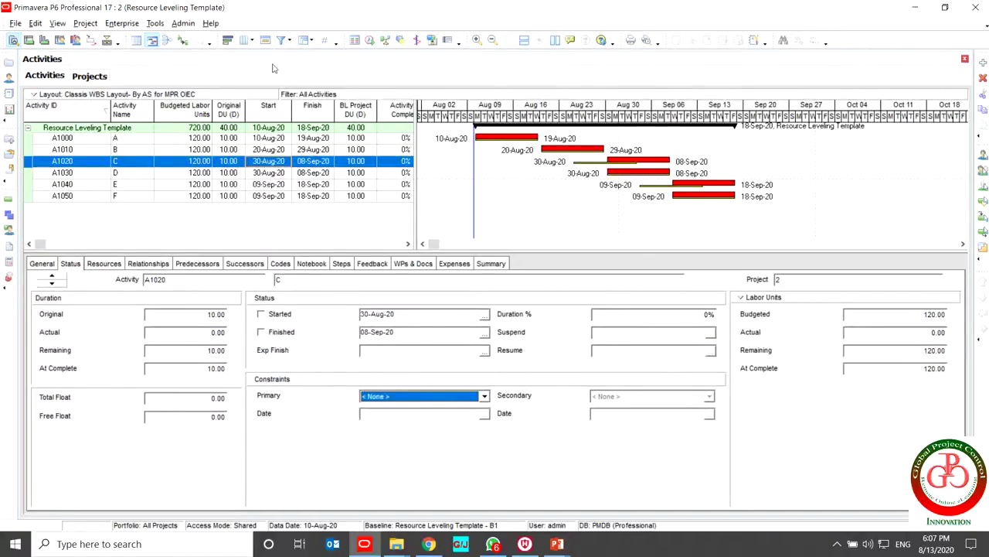
- Reschedule and level resources, extending the project finish to 08-Oct-20
{"action": "left_click", "coordinate": [370, 40]}
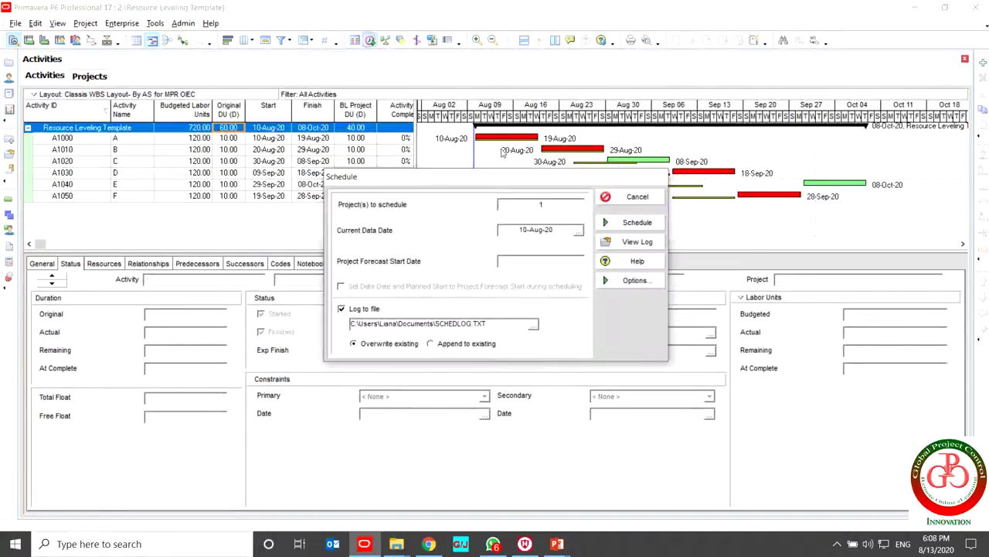
{"action": "key", "text": "Return"}
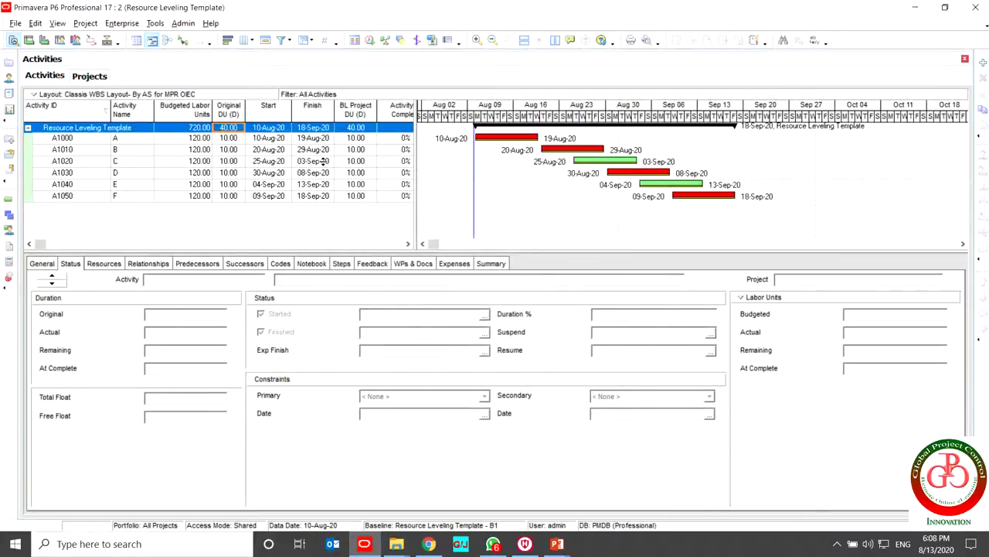
{"action": "left_click", "coordinate": [385, 40]}
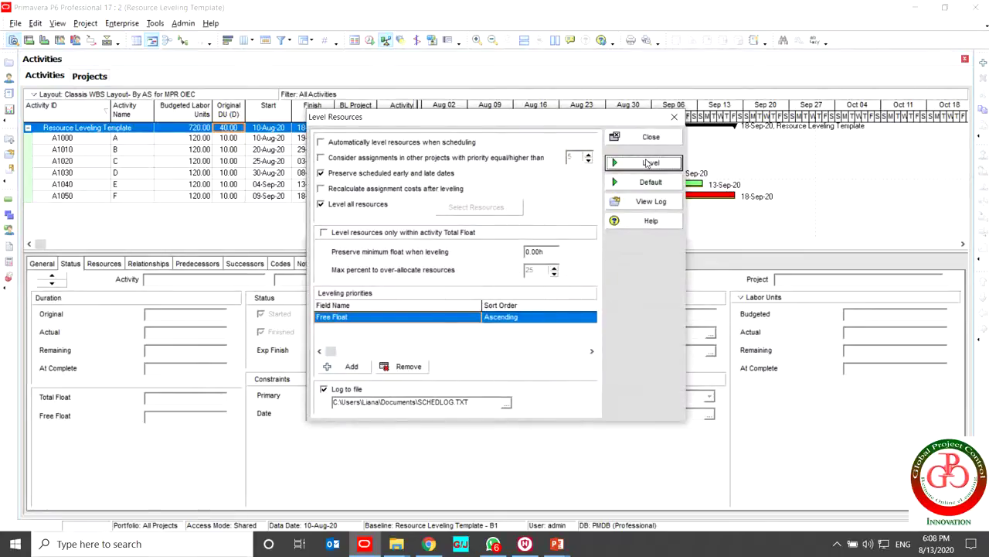
{"action": "left_click", "coordinate": [650, 163]}
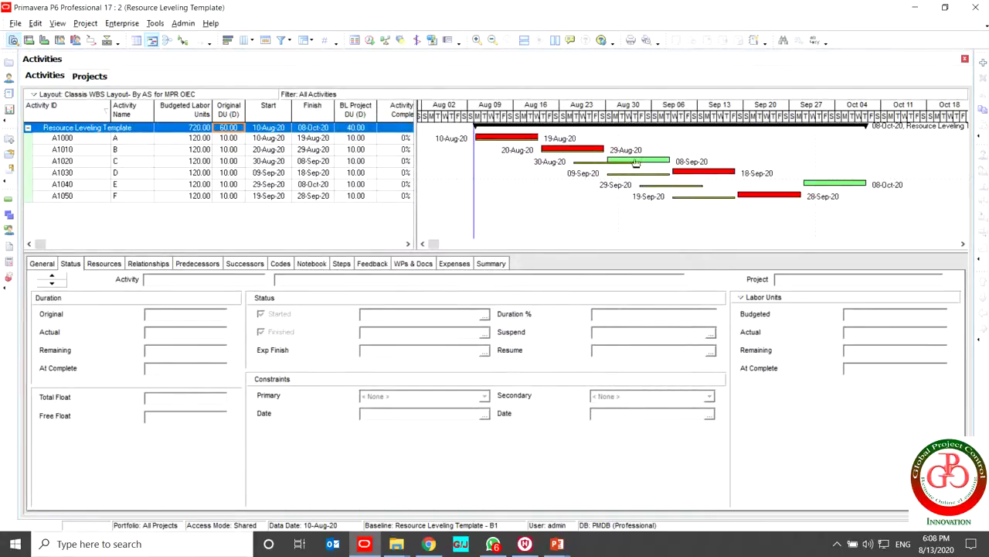
- Set A1020's primary constraint back to Start On or After, dated 30-Aug-20
{"action": "left_click", "coordinate": [634, 162]}
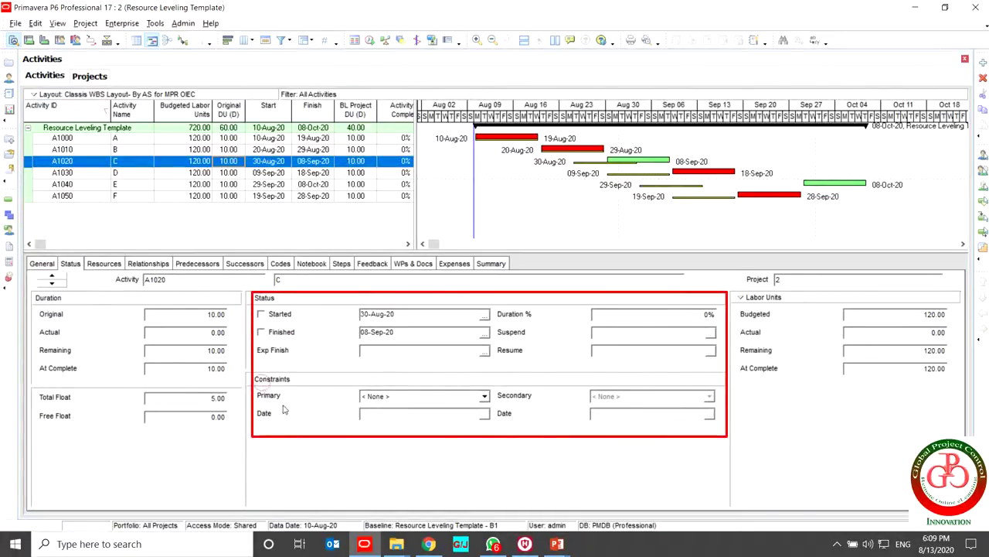
{"action": "left_click", "coordinate": [406, 397]}
{"action": "scroll", "coordinate": [416, 464], "scroll_direction": "down", "scroll_amount": 1}
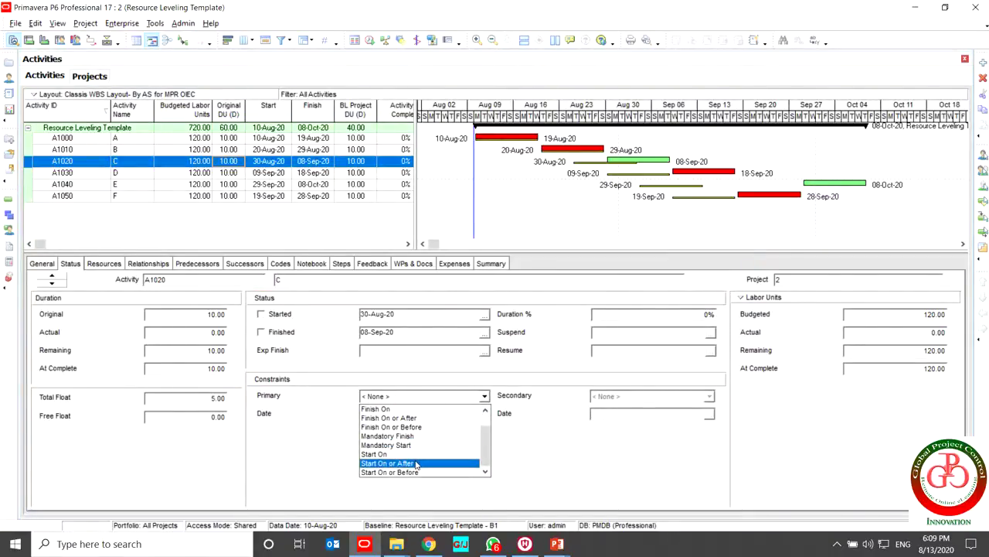
{"action": "left_click", "coordinate": [416, 463]}
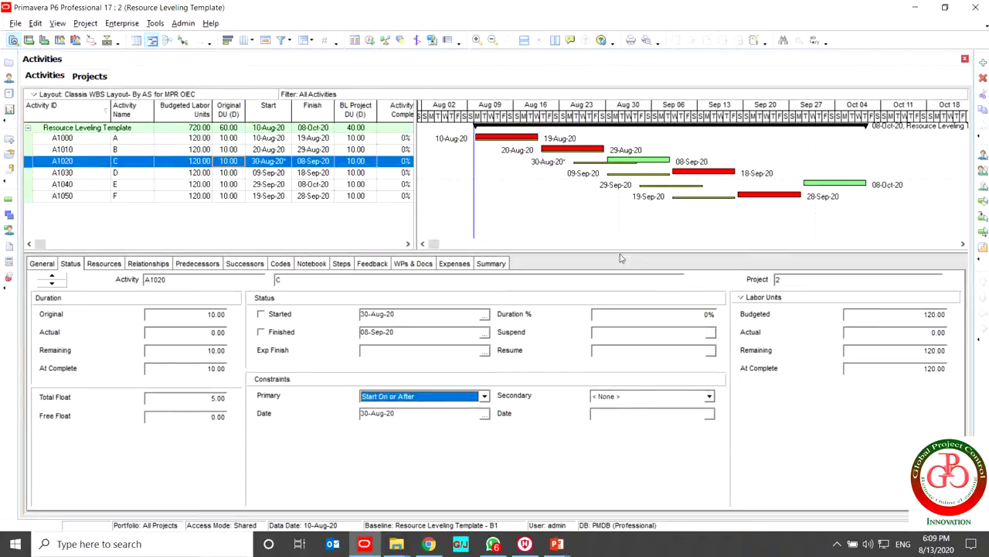
- Assign A1020 as a predecessor of A1030, then check the links of A1050 and A1040
{"action": "left_click", "coordinate": [687, 173]}
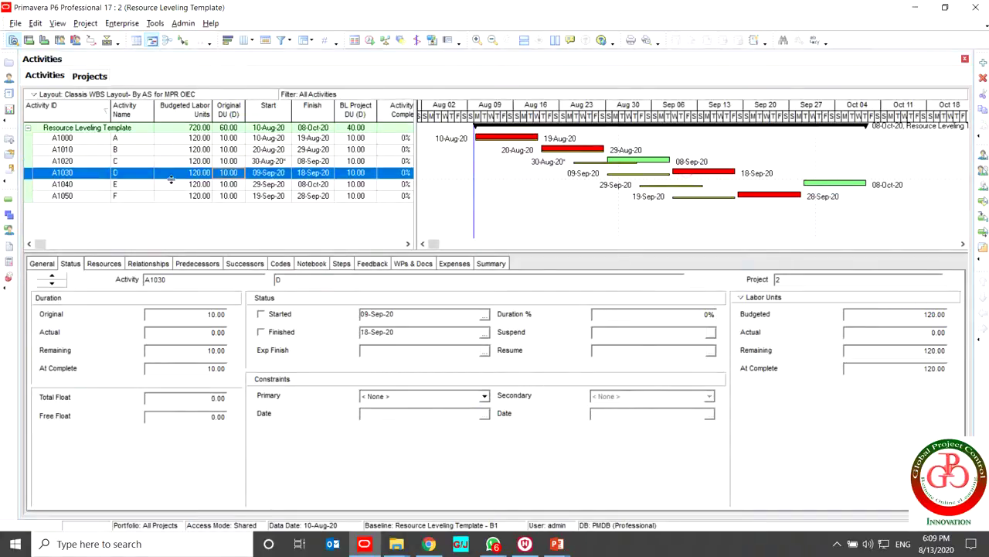
{"action": "left_click", "coordinate": [146, 264]}
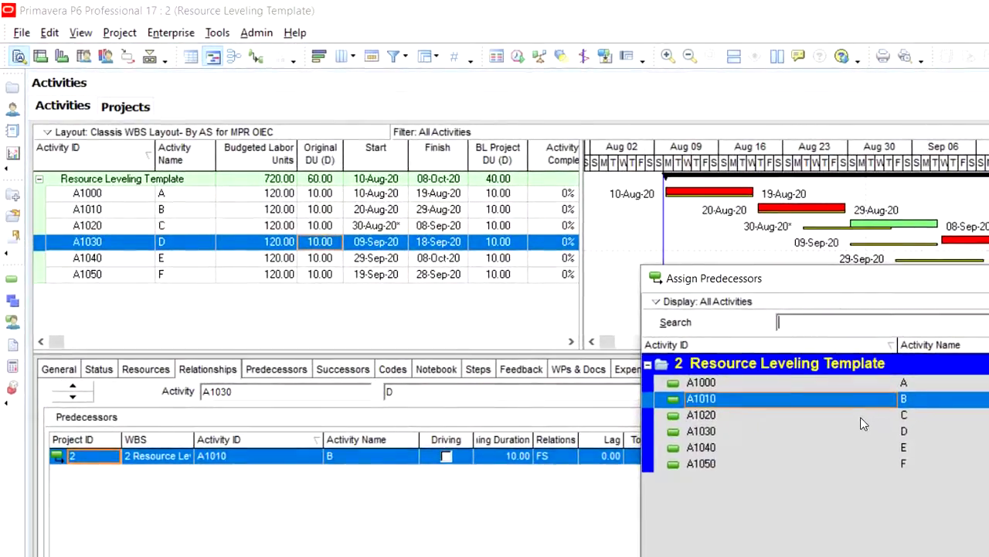
{"action": "left_click", "coordinate": [911, 439]}
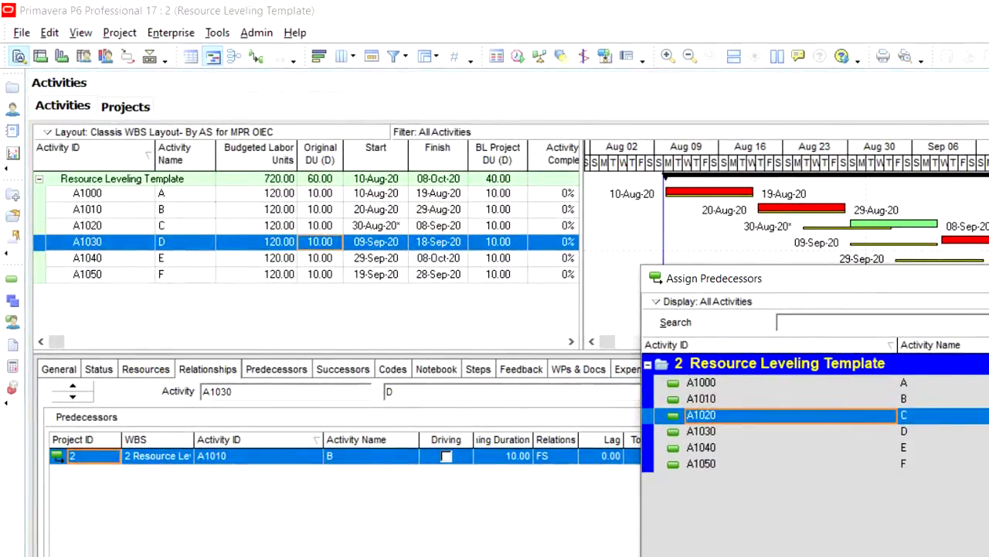
{"action": "double_click", "coordinate": [701, 415]}
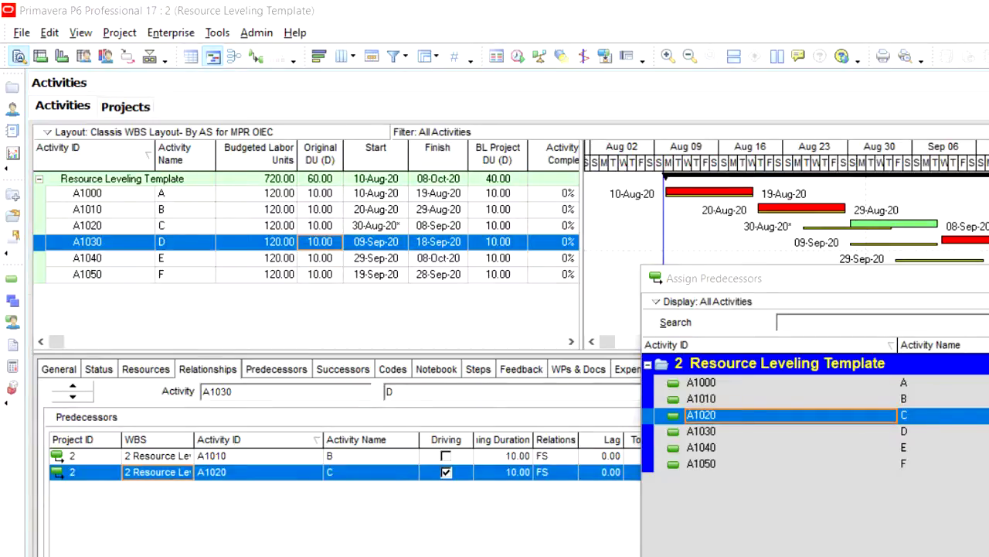
{"action": "key", "text": "Escape"}
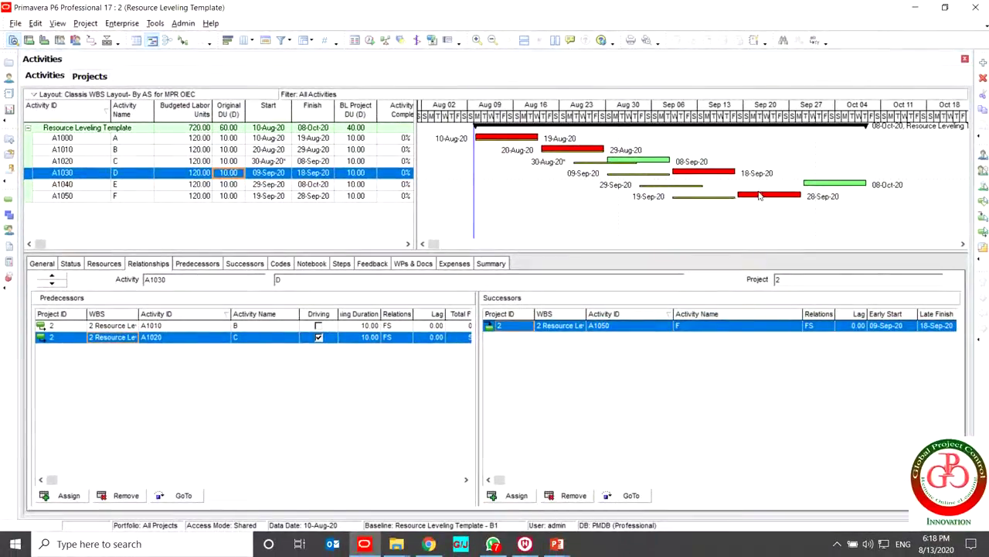
{"action": "left_click", "coordinate": [760, 199]}
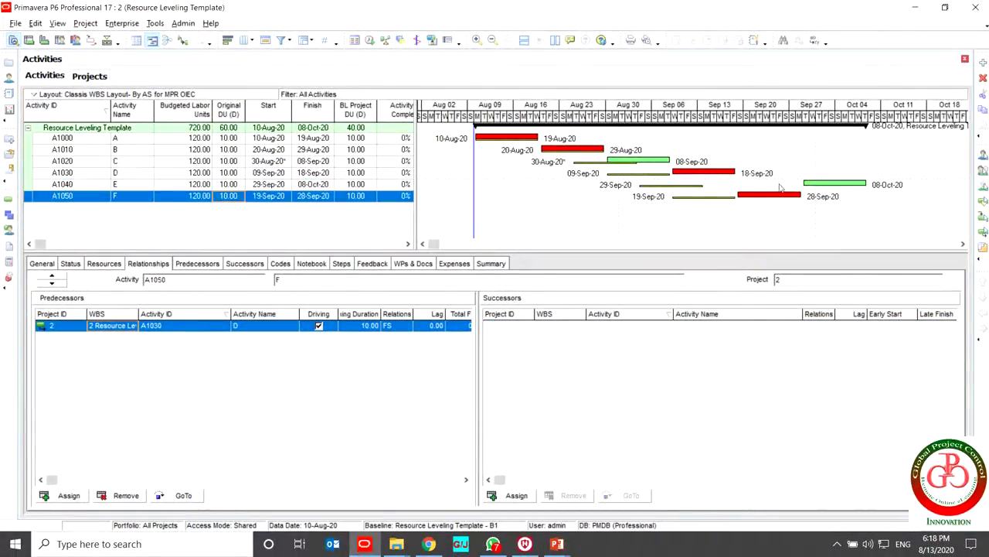
{"action": "left_click", "coordinate": [826, 186]}
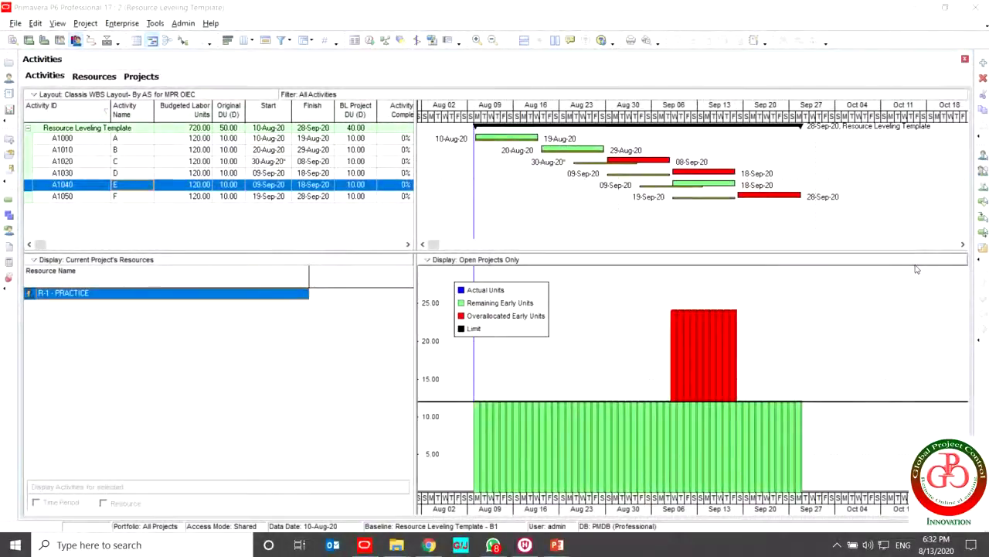
- Reschedule, confirm the 12-unit overallocation on Sep 12, and show A1040's resource details
{"action": "left_click", "coordinate": [370, 41]}
{"action": "key", "text": "Return"}
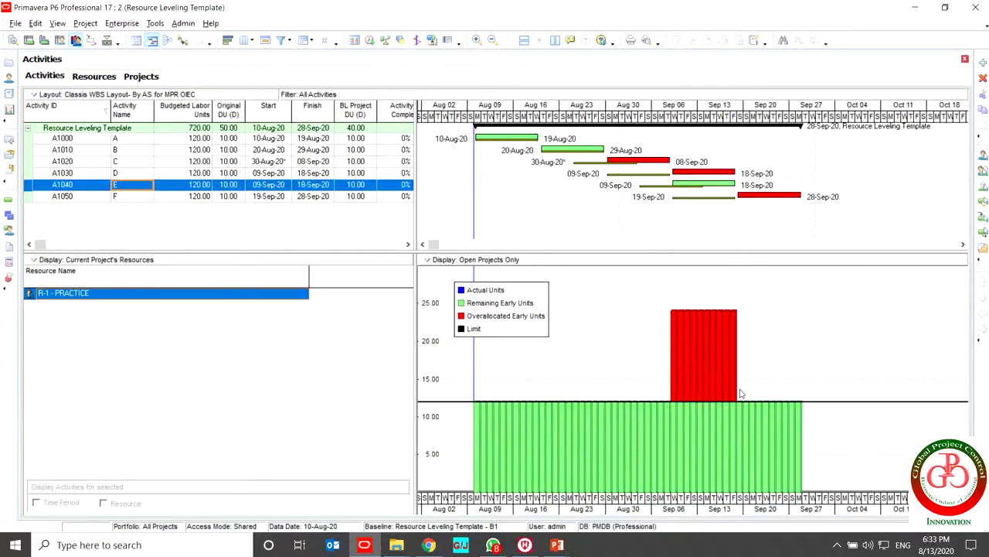
{"action": "left_click", "coordinate": [693, 327]}
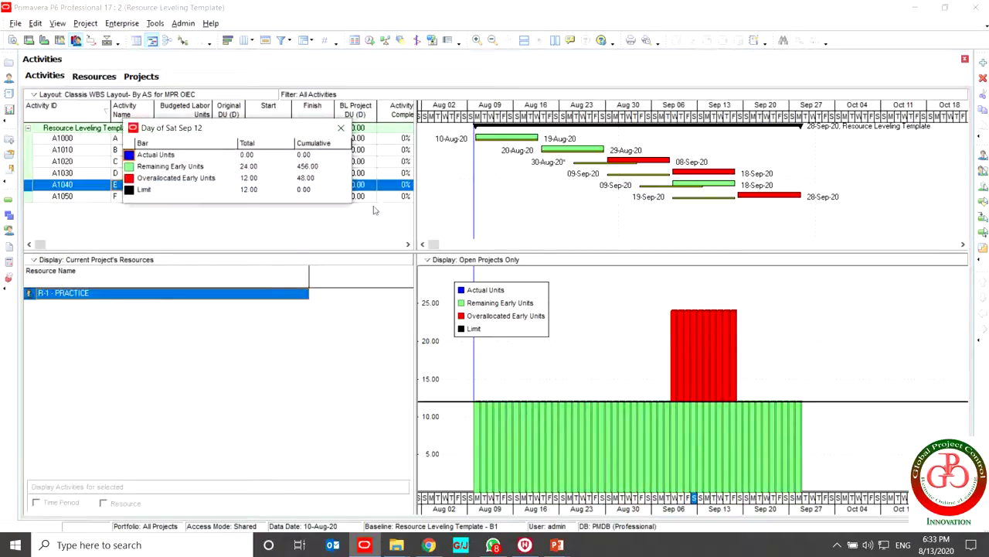
{"action": "left_click", "coordinate": [246, 179]}
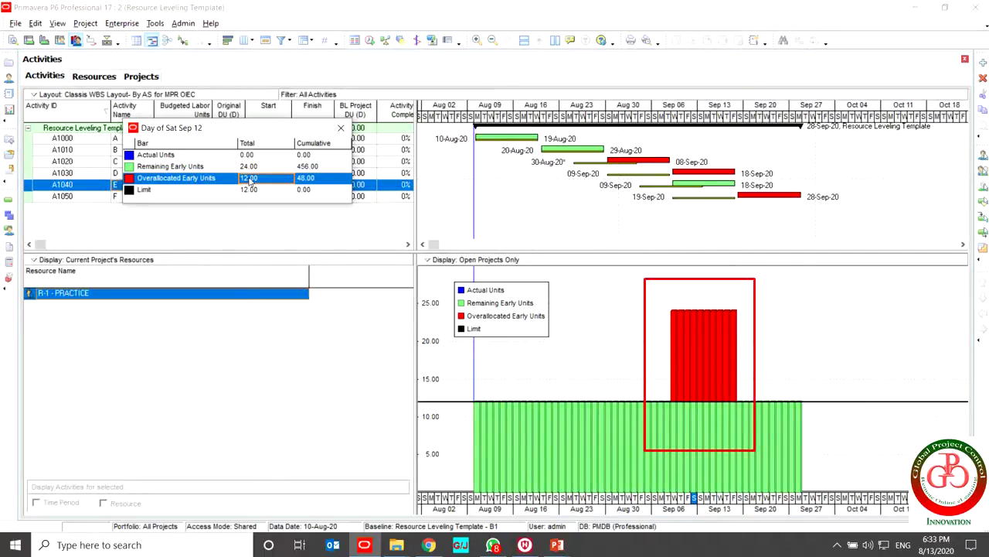
{"action": "left_click", "coordinate": [341, 128]}
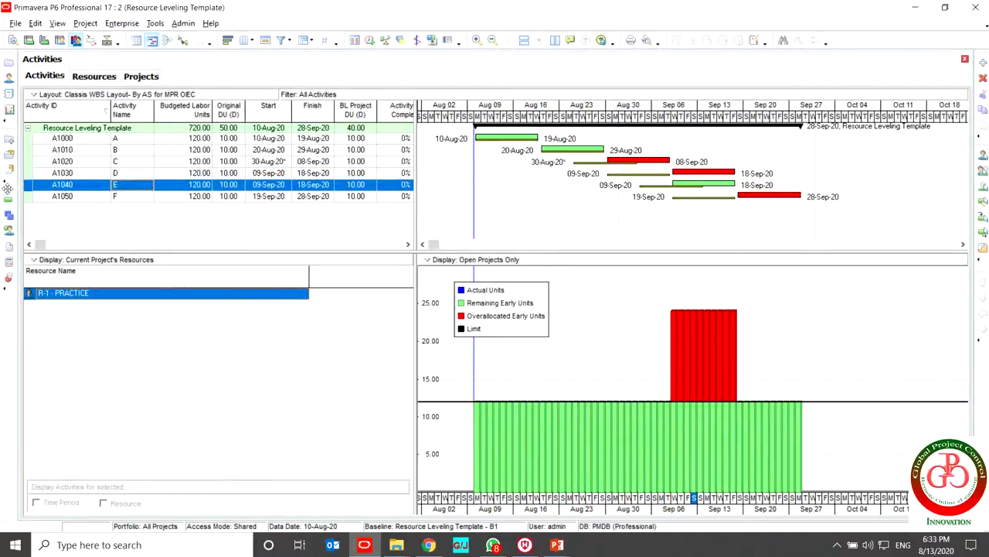
{"action": "left_click", "coordinate": [12, 40]}
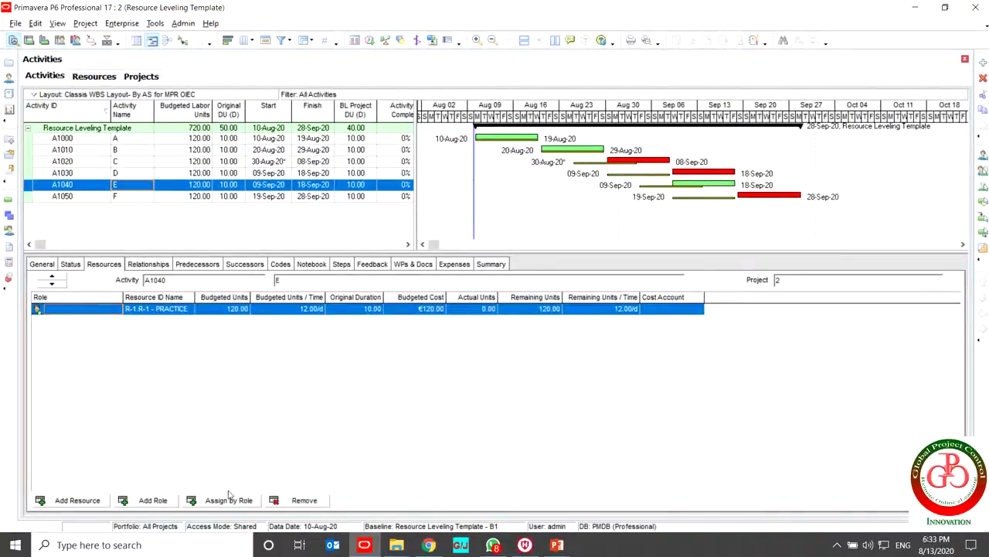
- Assign resource R-2 - Practice to A1040, listing all resources in the picker
{"action": "left_click", "coordinate": [92, 504]}
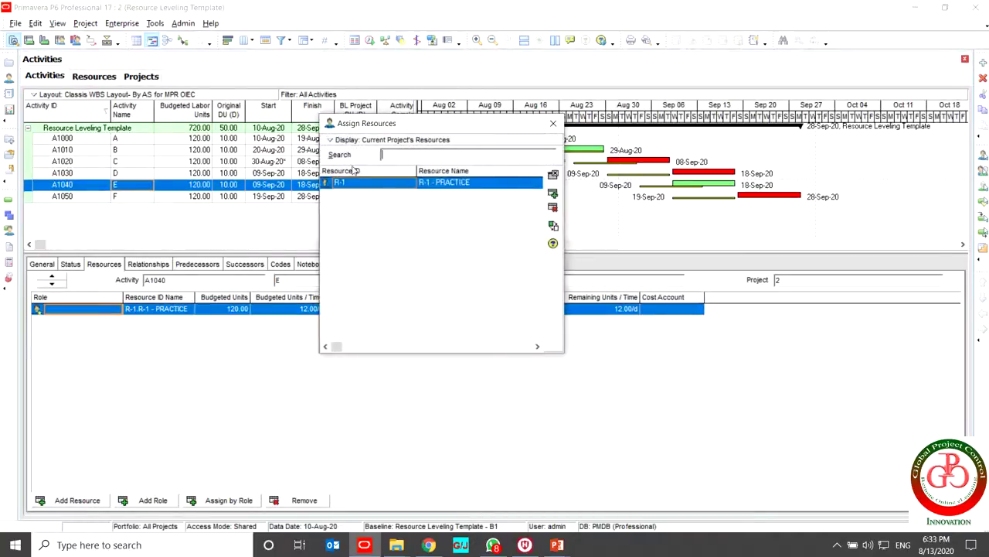
{"action": "left_click", "coordinate": [348, 140]}
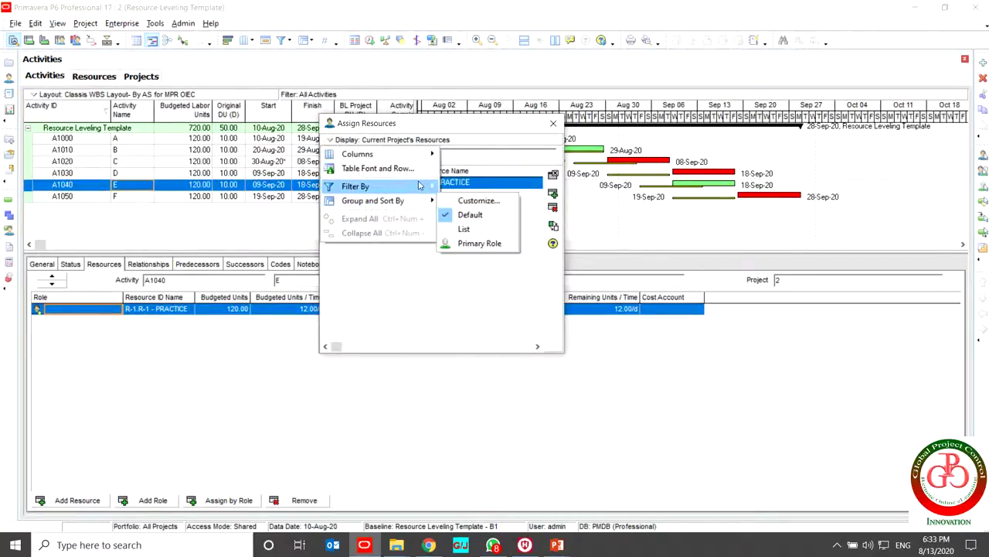
{"action": "mouse_move", "coordinate": [422, 187]}
{"action": "left_click", "coordinate": [458, 201]}
{"action": "left_click", "coordinate": [423, 230]}
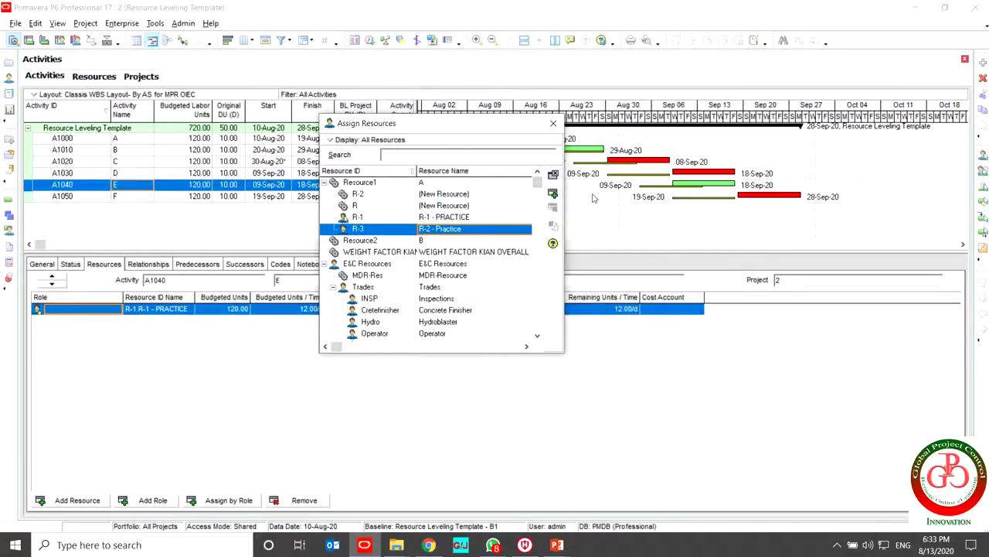
{"action": "left_click", "coordinate": [553, 195]}
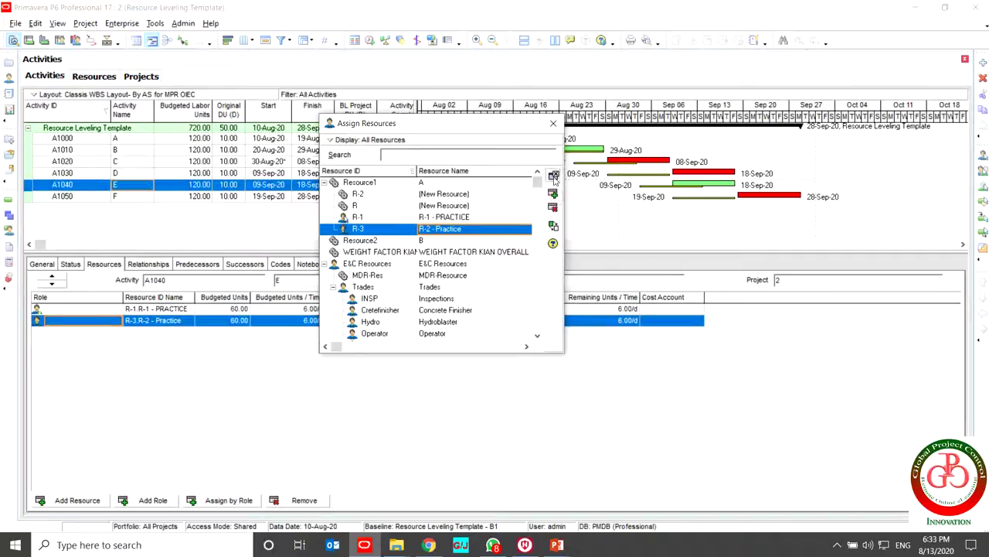
{"action": "left_click", "coordinate": [553, 175]}
- Delete A1040's R-1 PRACTICE assignment and display the resource usage profile
{"action": "left_click", "coordinate": [178, 309]}
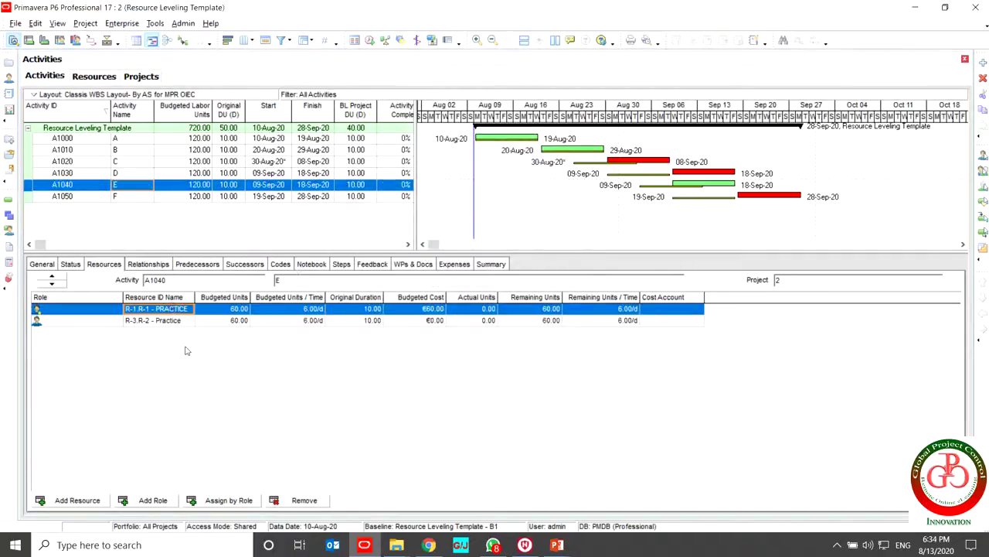
{"action": "left_click", "coordinate": [306, 500]}
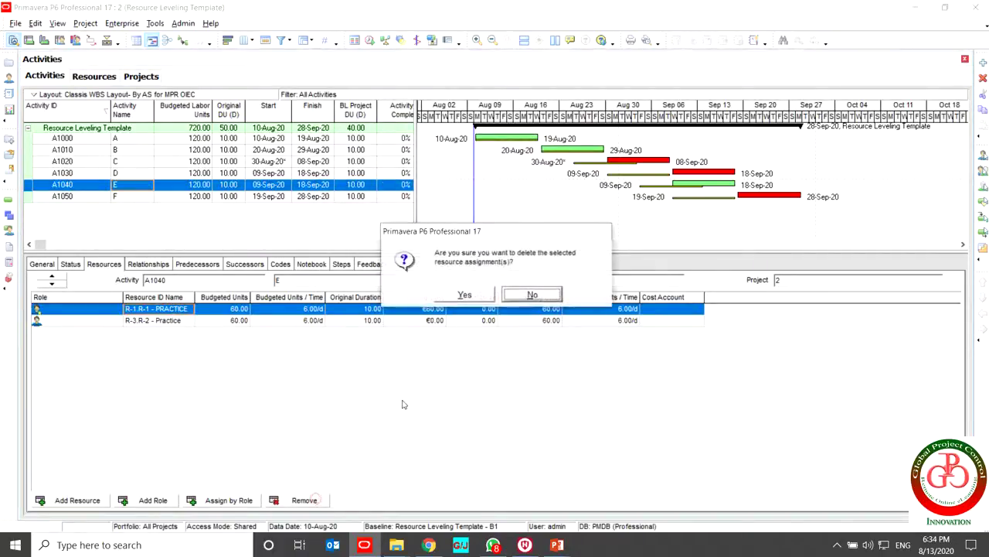
{"action": "left_click", "coordinate": [464, 296]}
{"action": "left_click", "coordinate": [464, 296]}
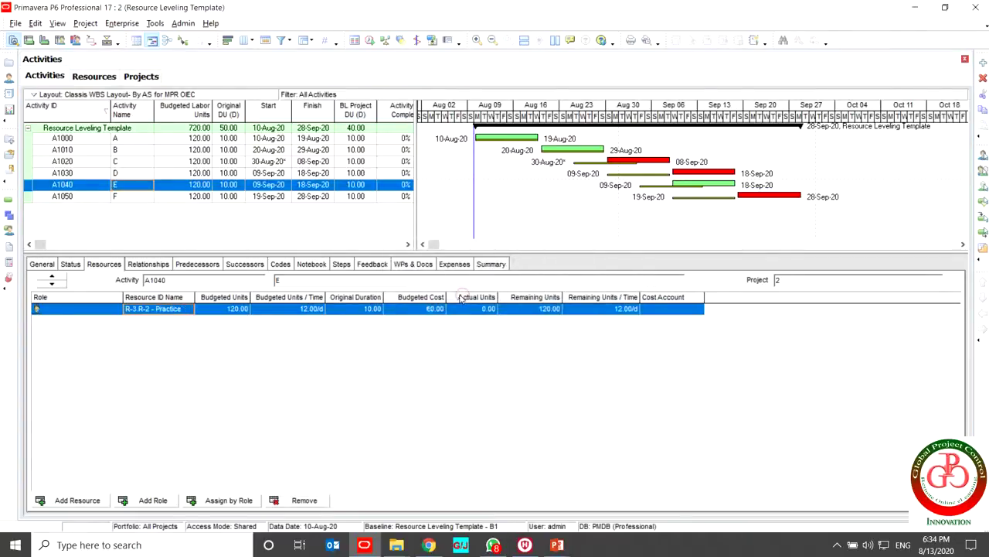
{"action": "left_click", "coordinate": [76, 41]}
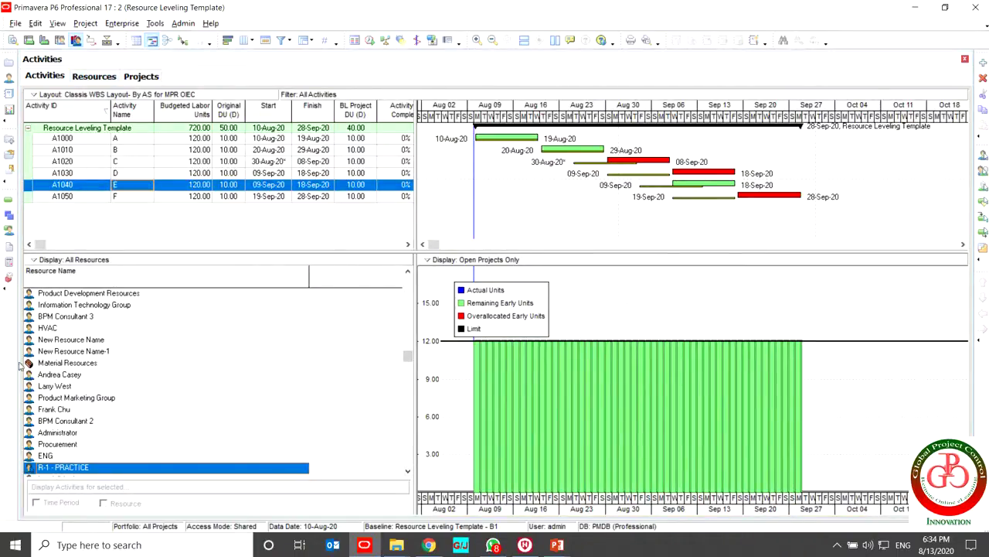
- Browse the usage profiles of several other resources in the list
{"action": "left_click", "coordinate": [72, 386]}
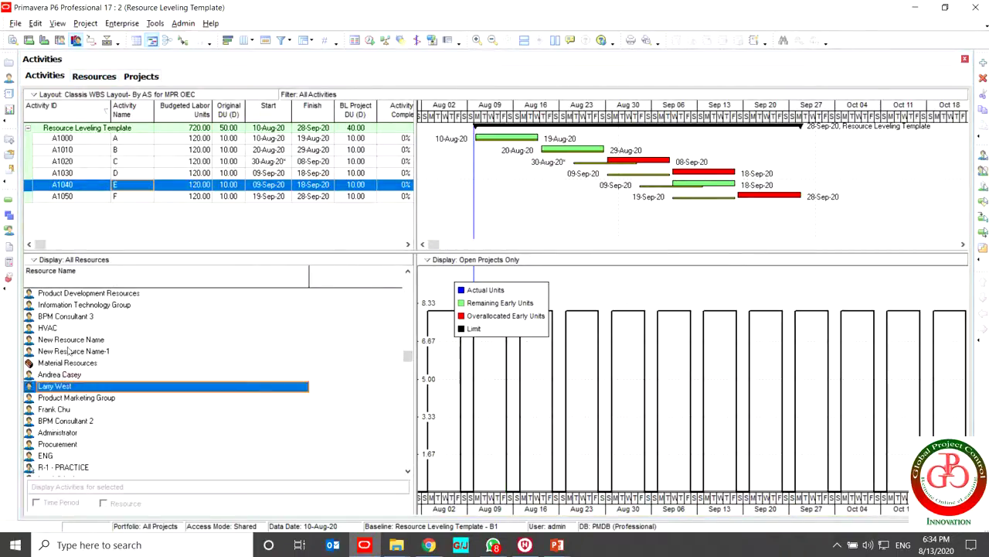
{"action": "left_click", "coordinate": [103, 328]}
{"action": "left_click", "coordinate": [97, 352]}
{"action": "left_click", "coordinate": [91, 376]}
{"action": "left_click", "coordinate": [90, 422]}
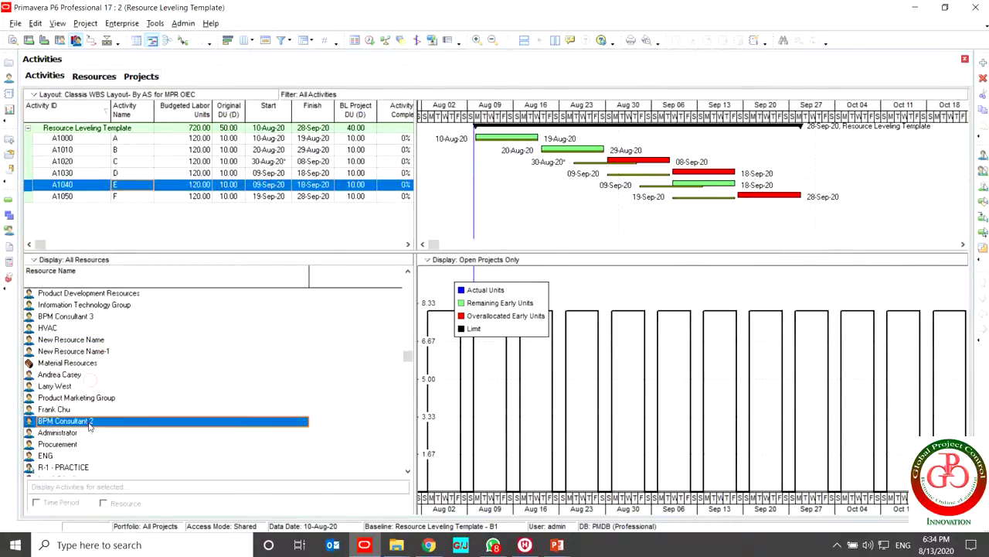
- Filter to the current project's resources and switch between the R-1 PRACTICE and R-2 Practice histograms
{"action": "left_click", "coordinate": [34, 258]}
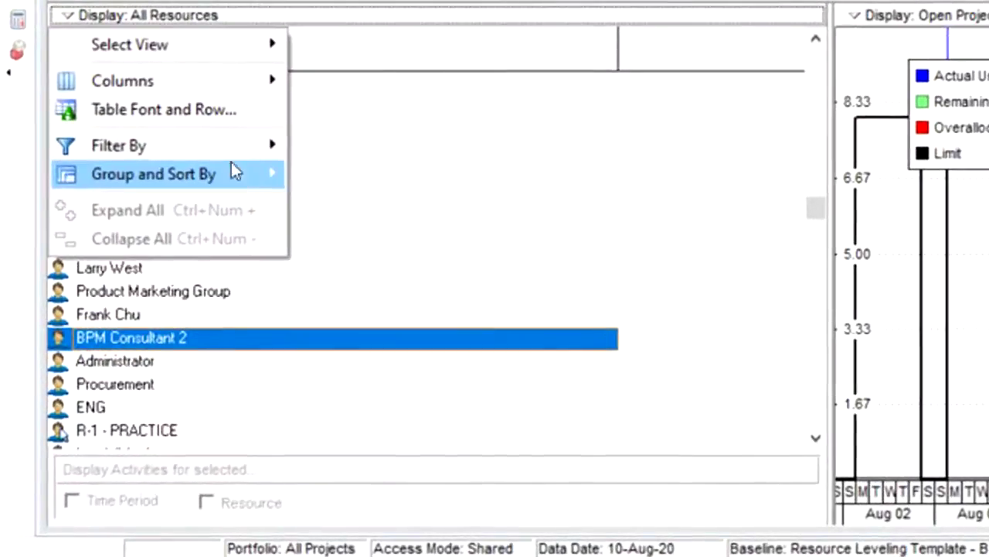
{"action": "mouse_move", "coordinate": [199, 193]}
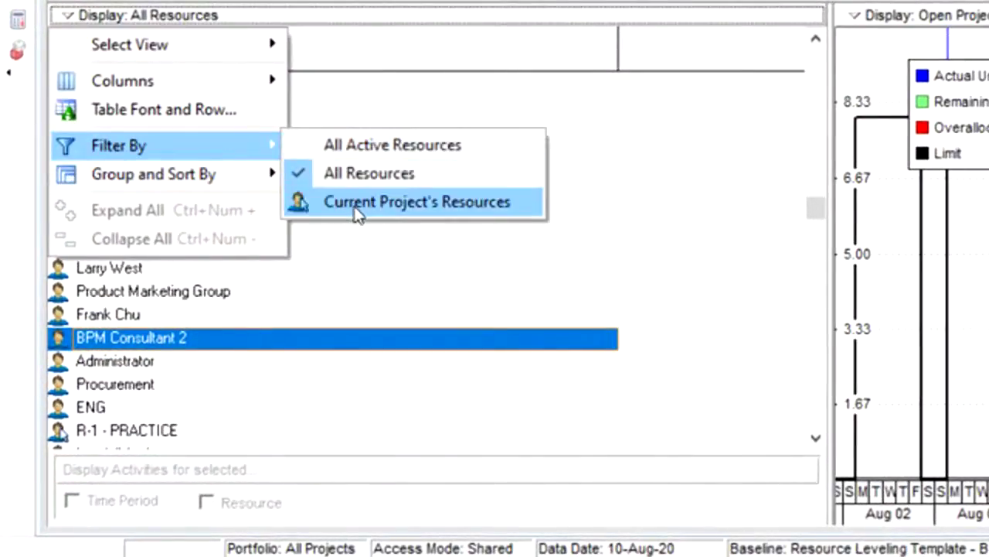
{"action": "left_click", "coordinate": [443, 210]}
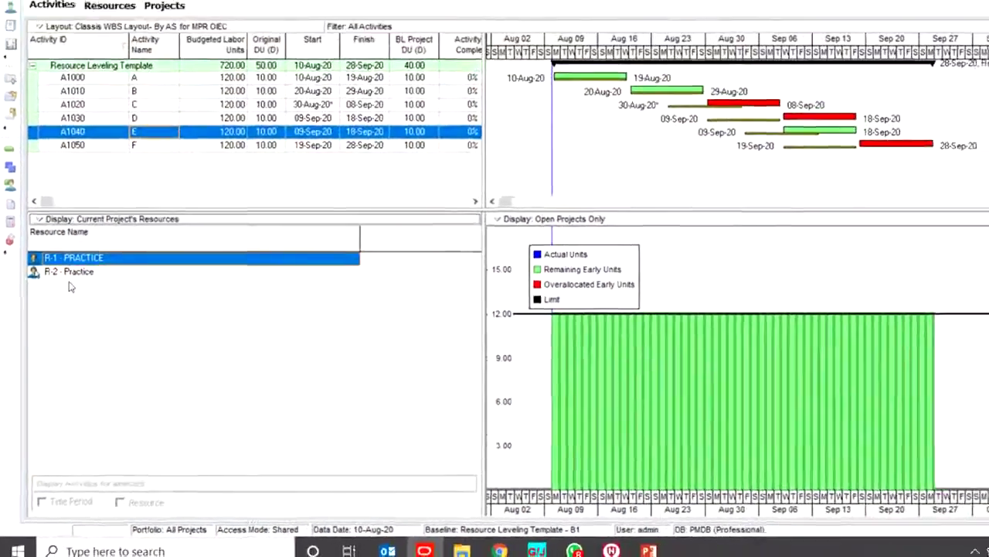
{"action": "left_click", "coordinate": [68, 274]}
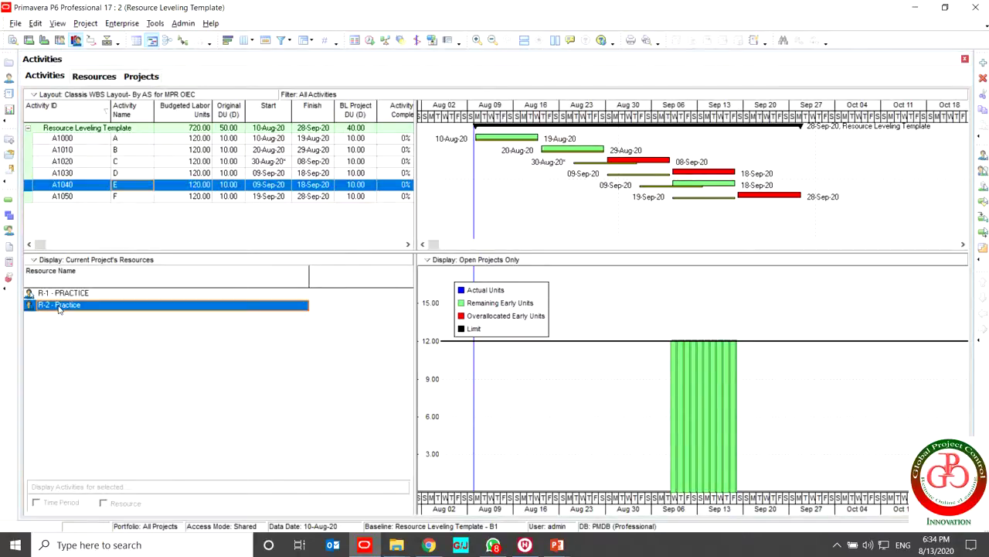
{"action": "key", "text": "Up"}
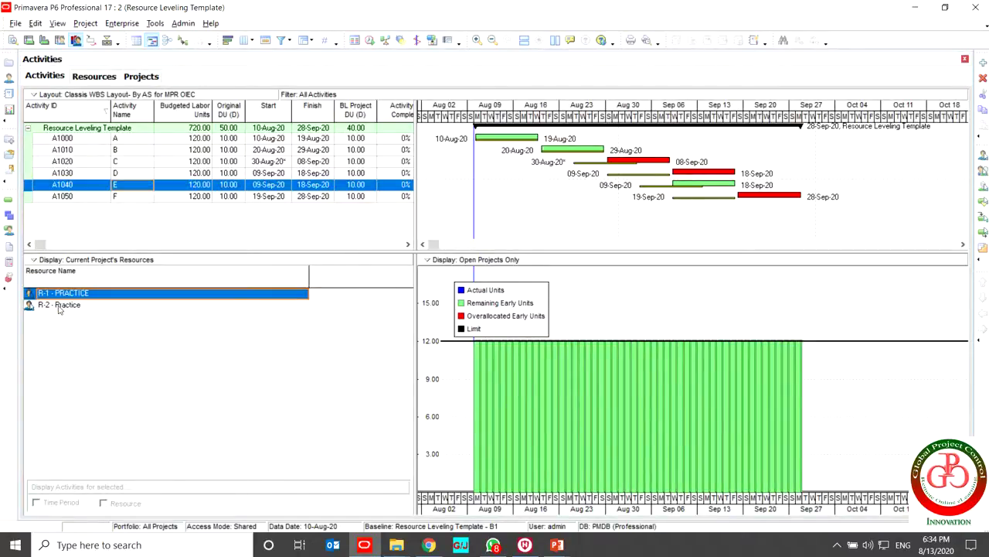
{"action": "key", "text": "Down"}
{"action": "key", "text": "Up"}
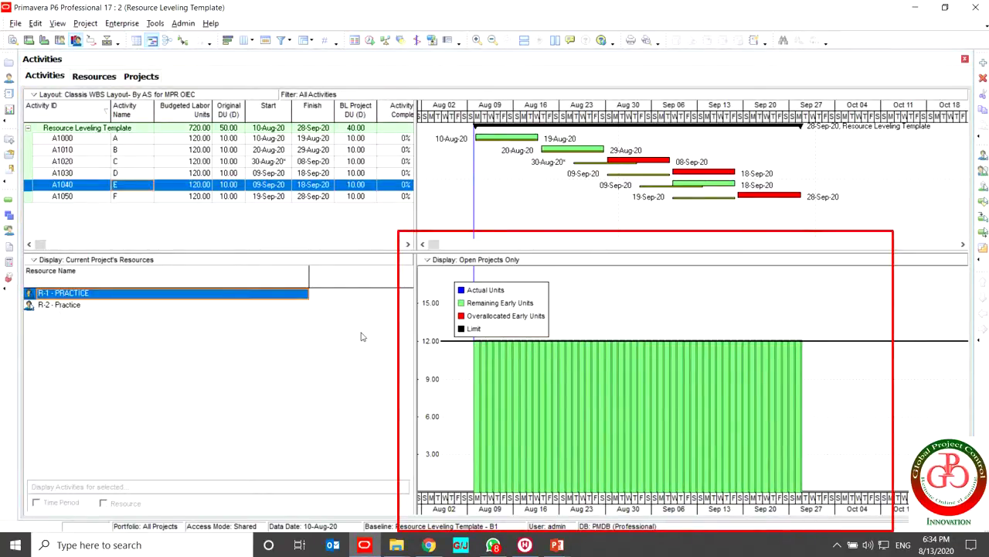
- Change A1020's predecessor link from A1010 to finish-to-start with 0 lag
{"action": "left_click", "coordinate": [646, 161]}
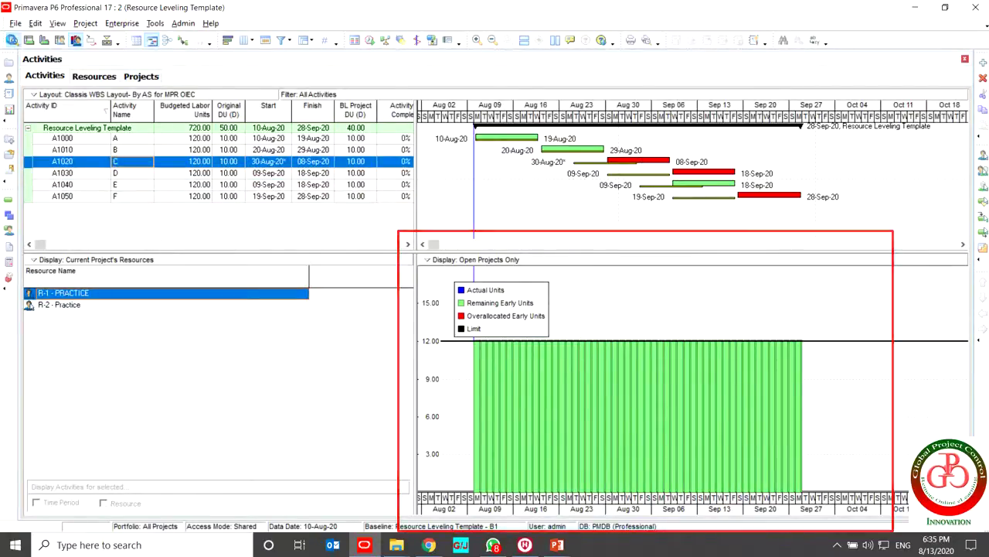
{"action": "double_click", "coordinate": [112, 159]}
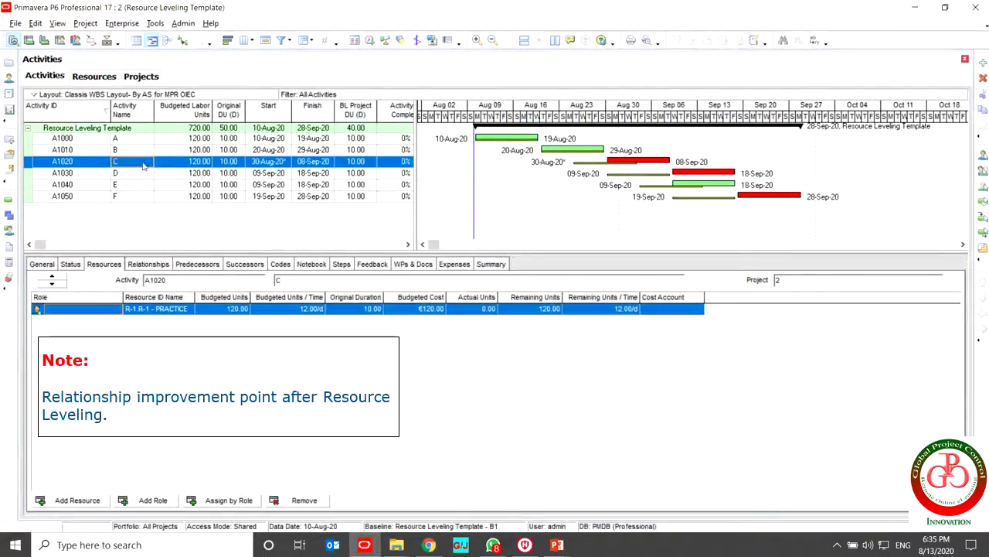
{"action": "left_click", "coordinate": [147, 265]}
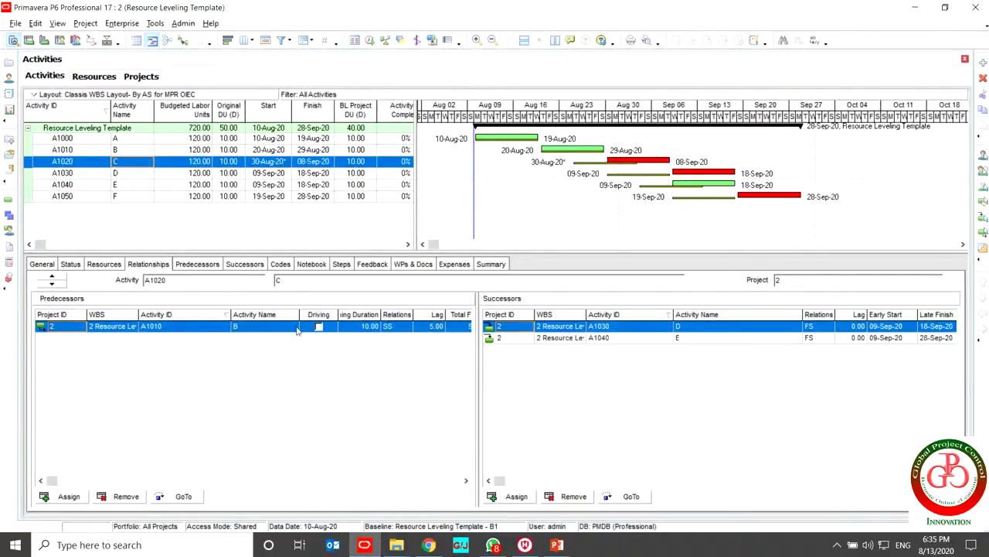
{"action": "left_click", "coordinate": [394, 326]}
{"action": "left_click", "coordinate": [405, 327]}
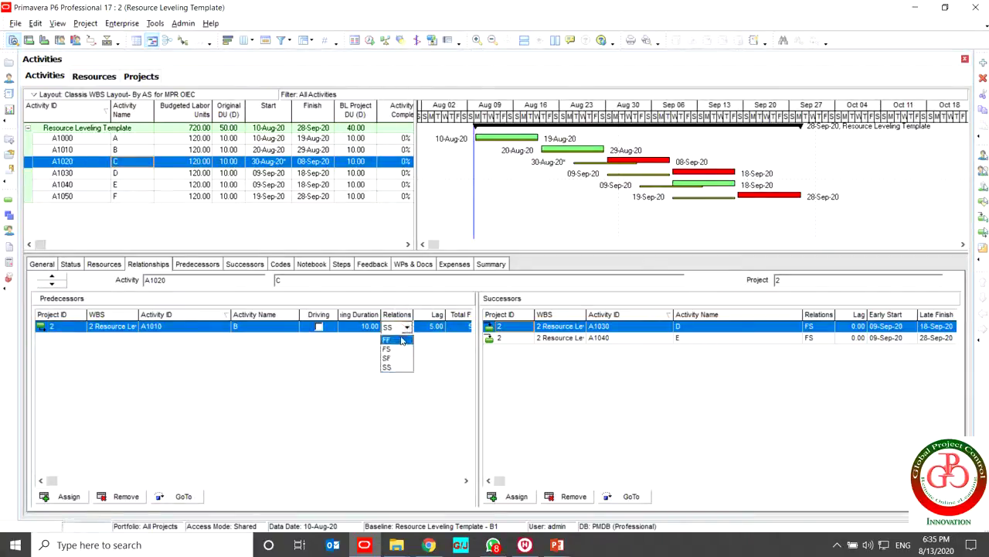
{"action": "left_click", "coordinate": [399, 350]}
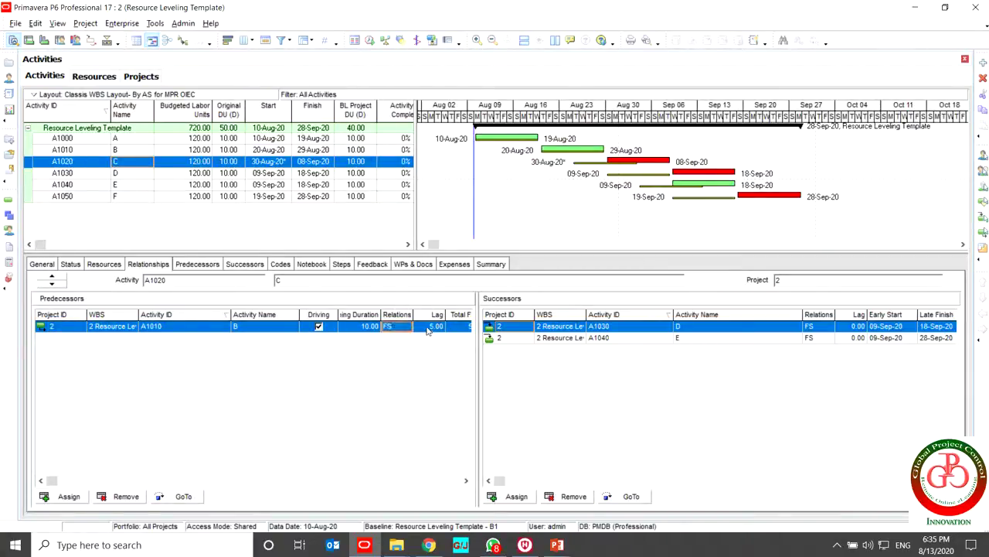
{"action": "left_click", "coordinate": [435, 327]}
{"action": "type", "text": "0"}
{"action": "key", "text": "Return"}
- Remove A1020's Start On or After constraint and reschedule the project
{"action": "left_click", "coordinate": [103, 263]}
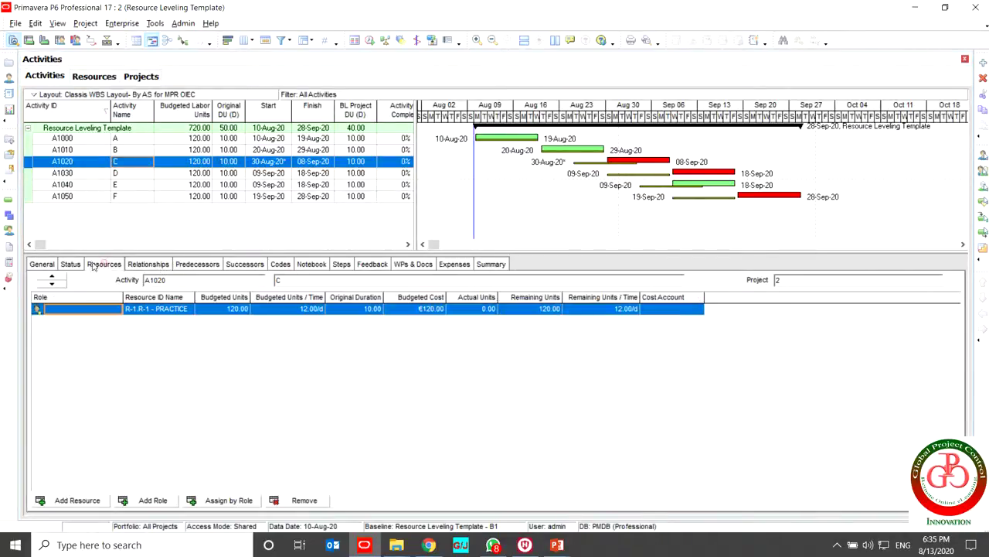
{"action": "left_click", "coordinate": [70, 264]}
{"action": "left_click", "coordinate": [398, 397]}
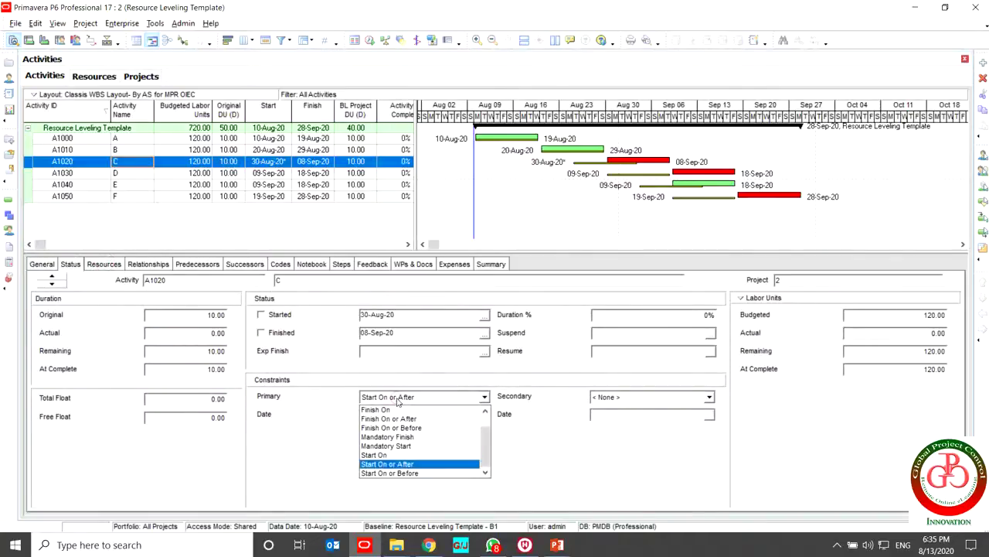
{"action": "scroll", "coordinate": [418, 441], "scroll_direction": "up", "scroll_amount": 1}
{"action": "left_click", "coordinate": [385, 410]}
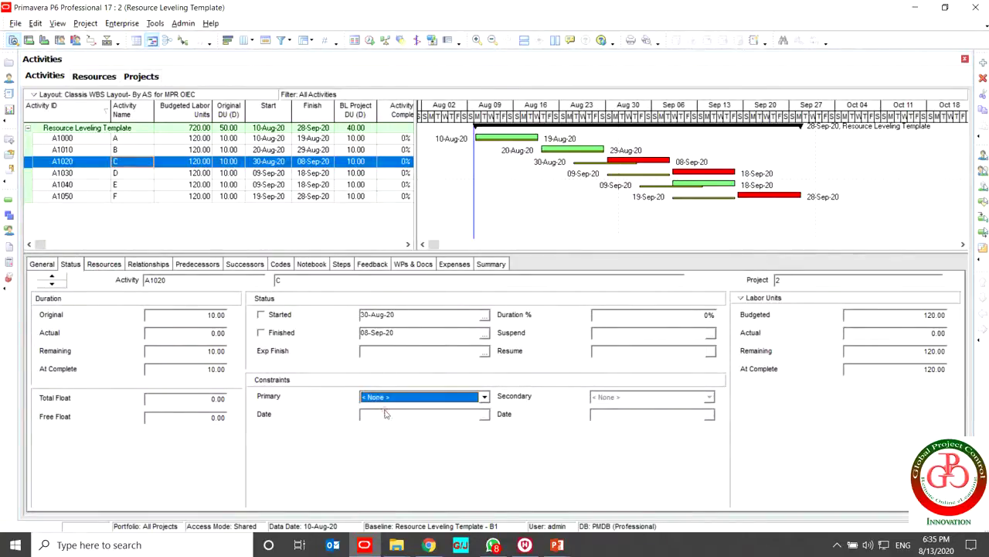
{"action": "left_click", "coordinate": [369, 41]}
{"action": "key", "text": "Return"}
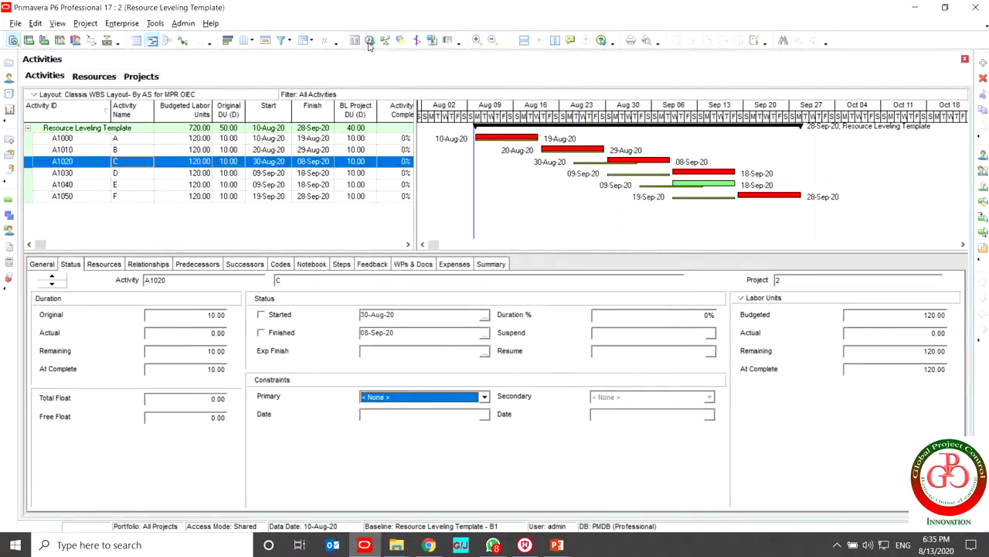